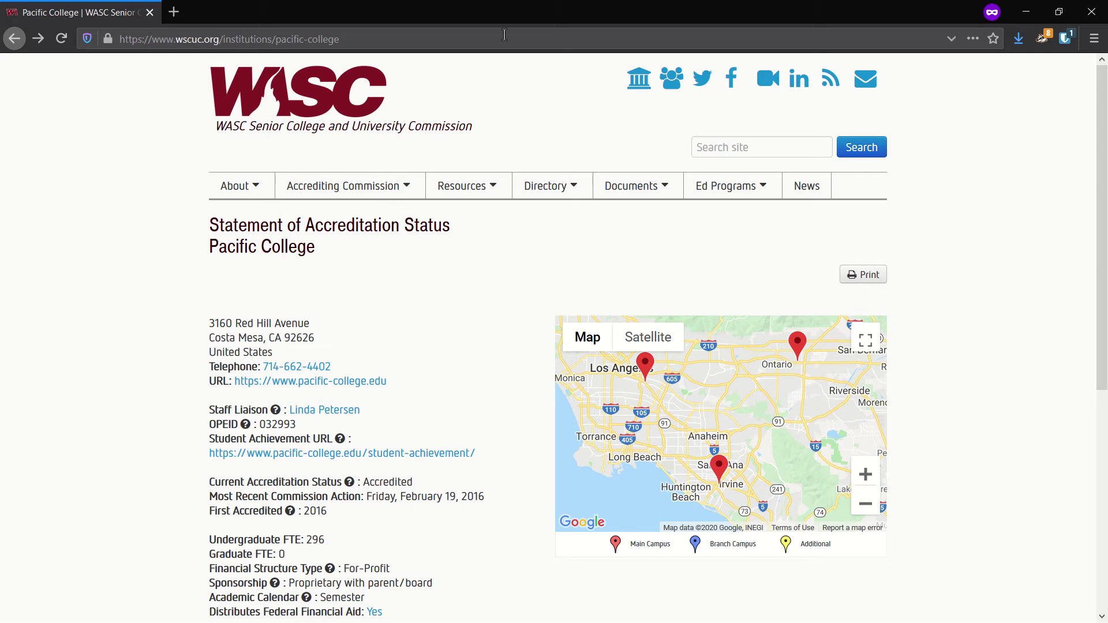
Load my.pacific-college.edu in the Firefox address bar
click(503, 37)
text(m)
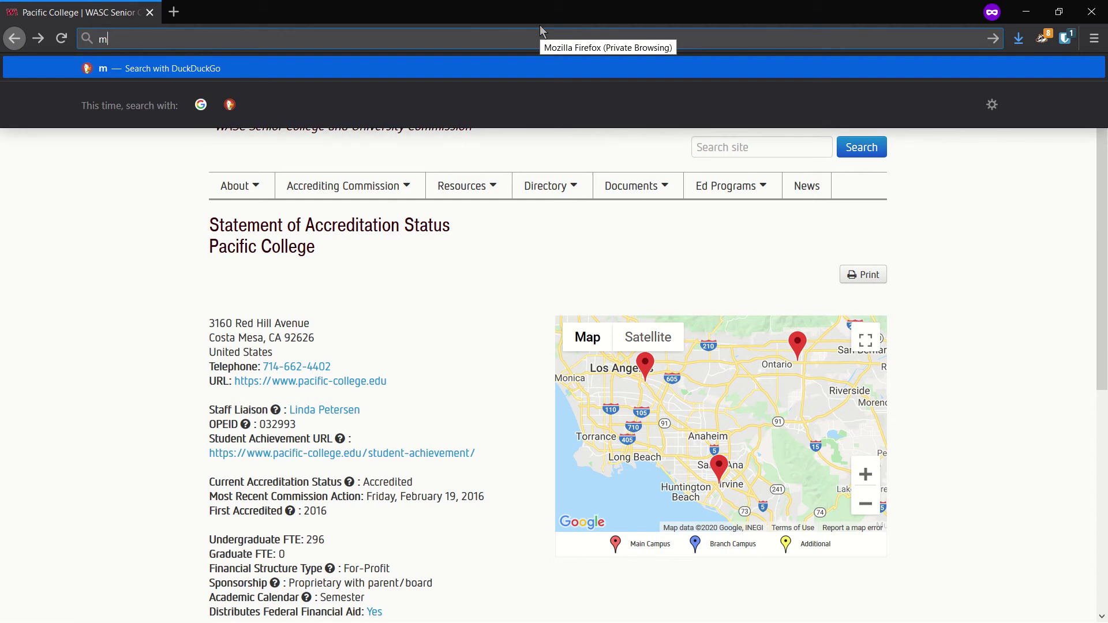
text(y.pacific)
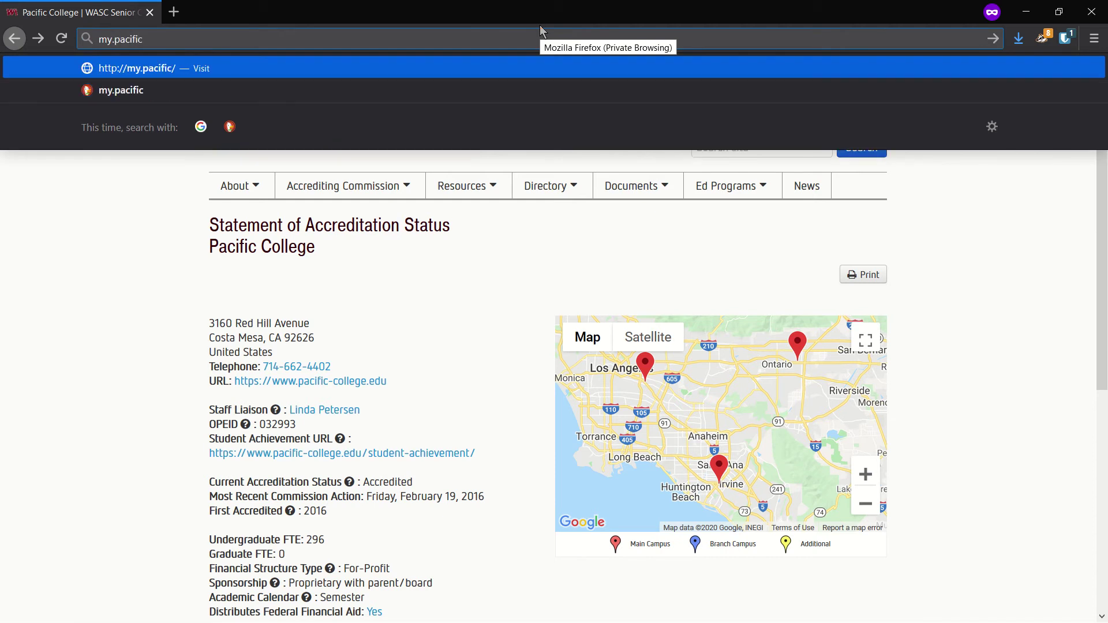
text(-college.edu)
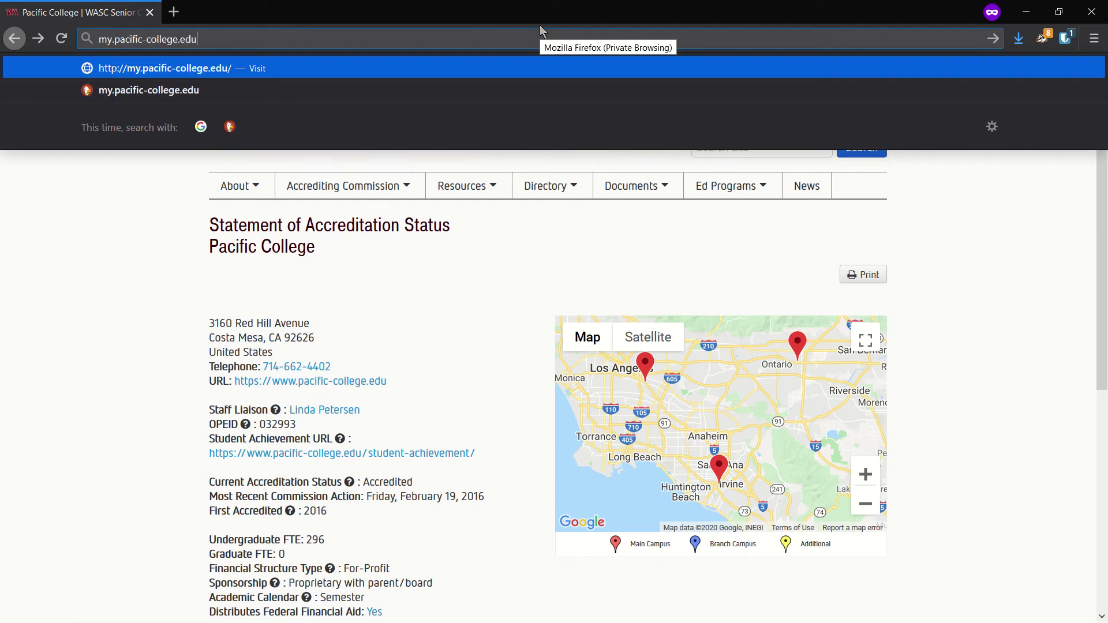
key(Return)
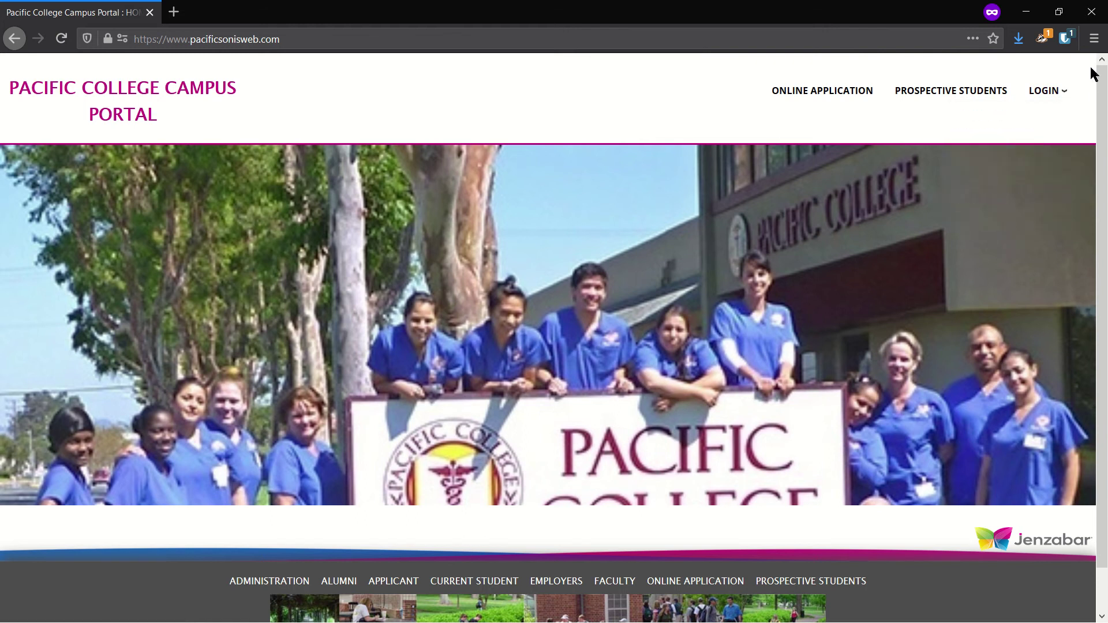
mouse_move(1047, 90)
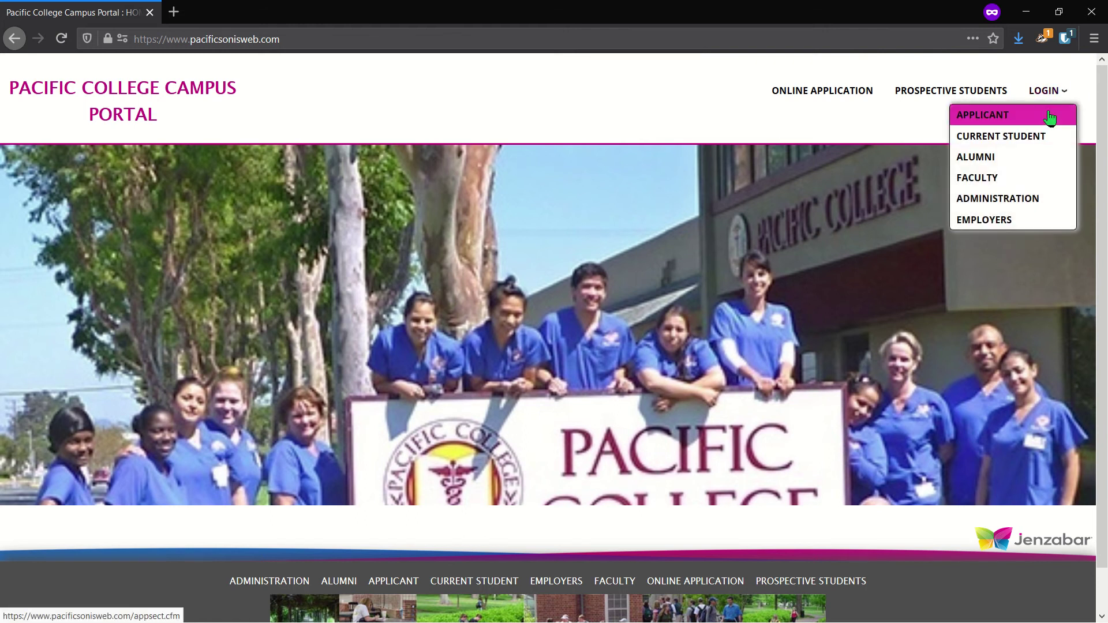
click(1048, 116)
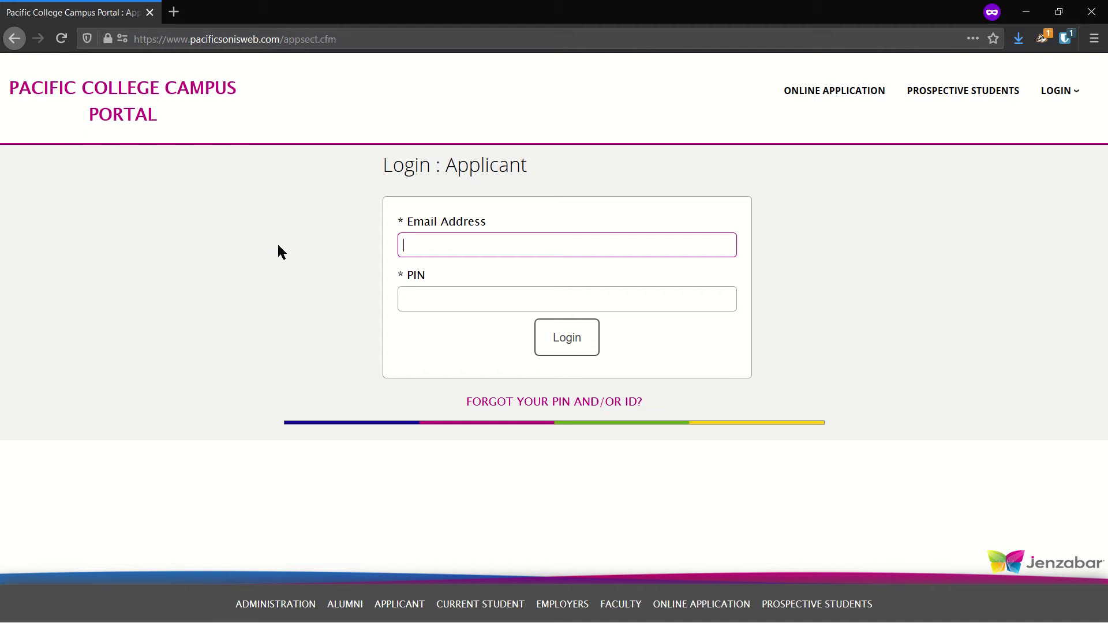
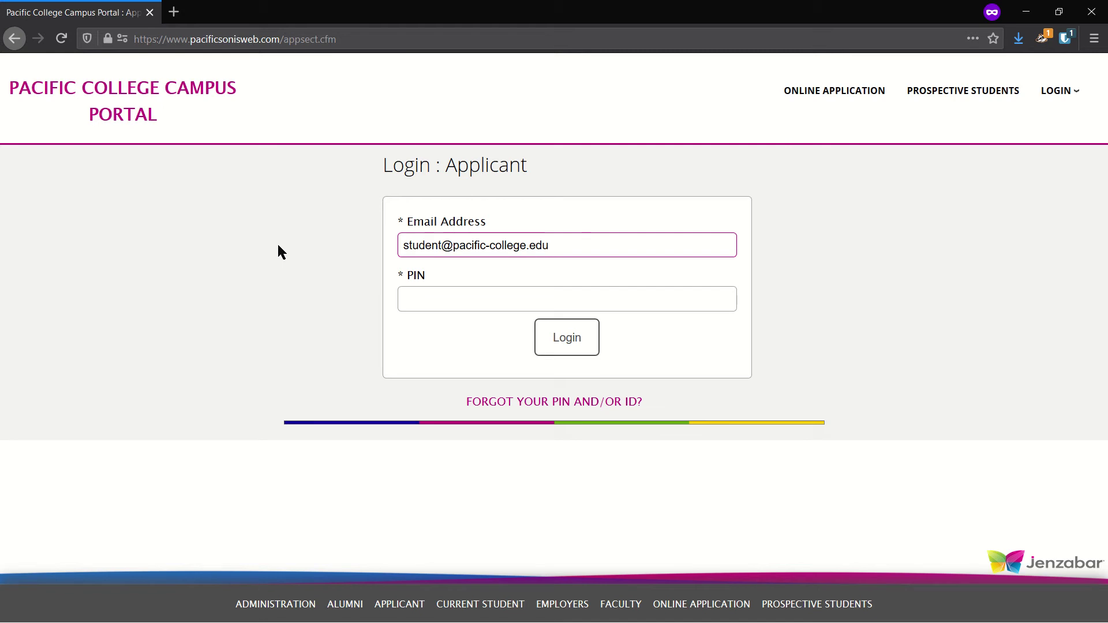
key(Tab)
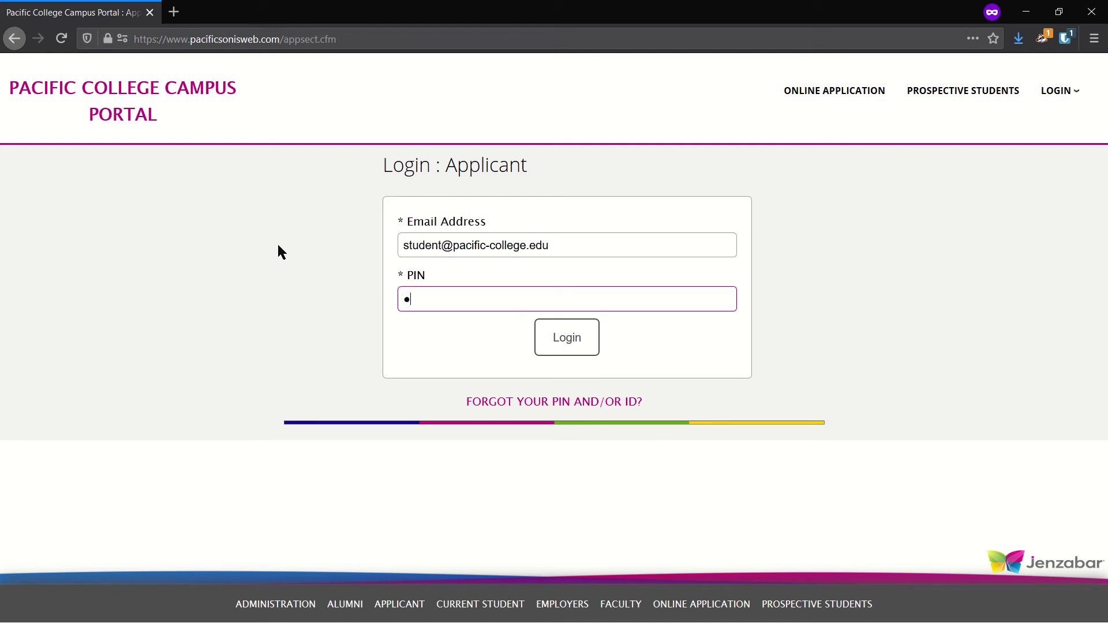
click(591, 341)
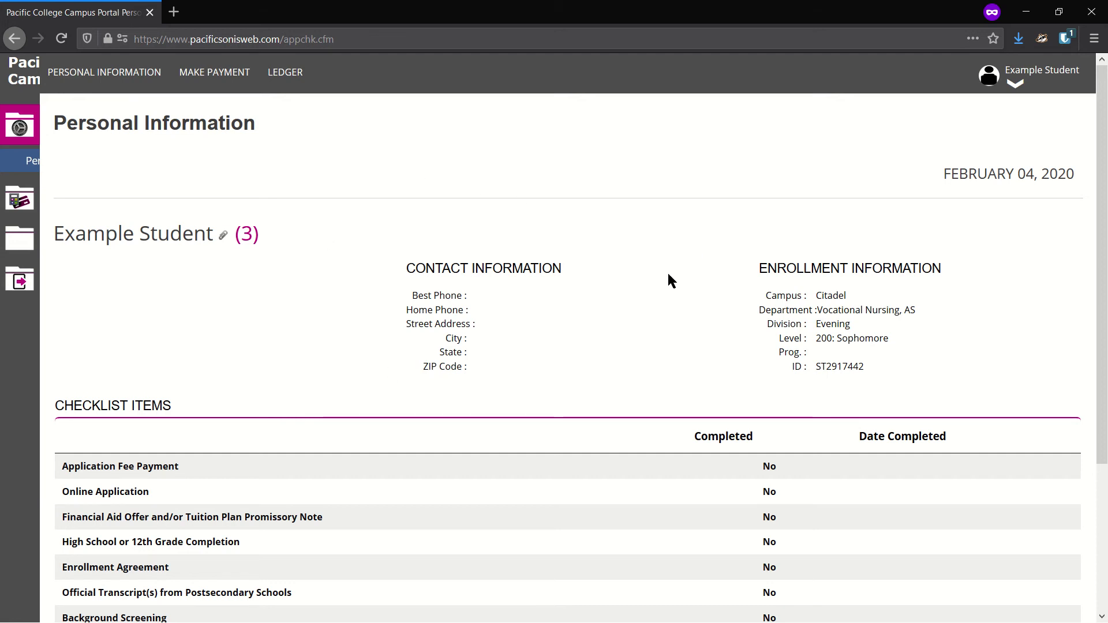
scroll(668, 275, down, 3)
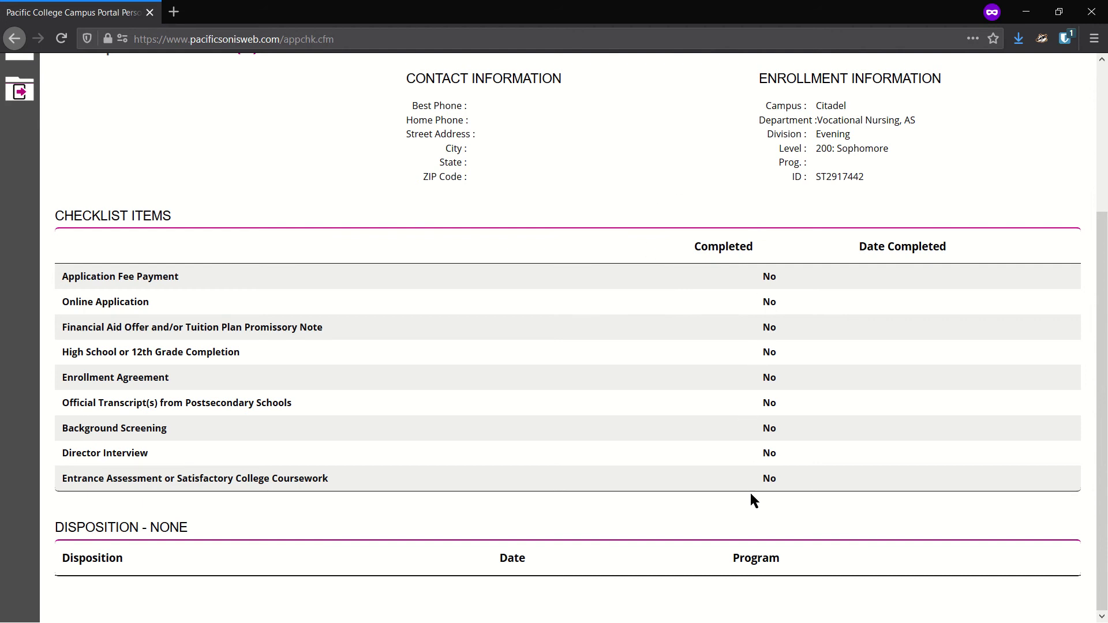
scroll(750, 493, up, 3)
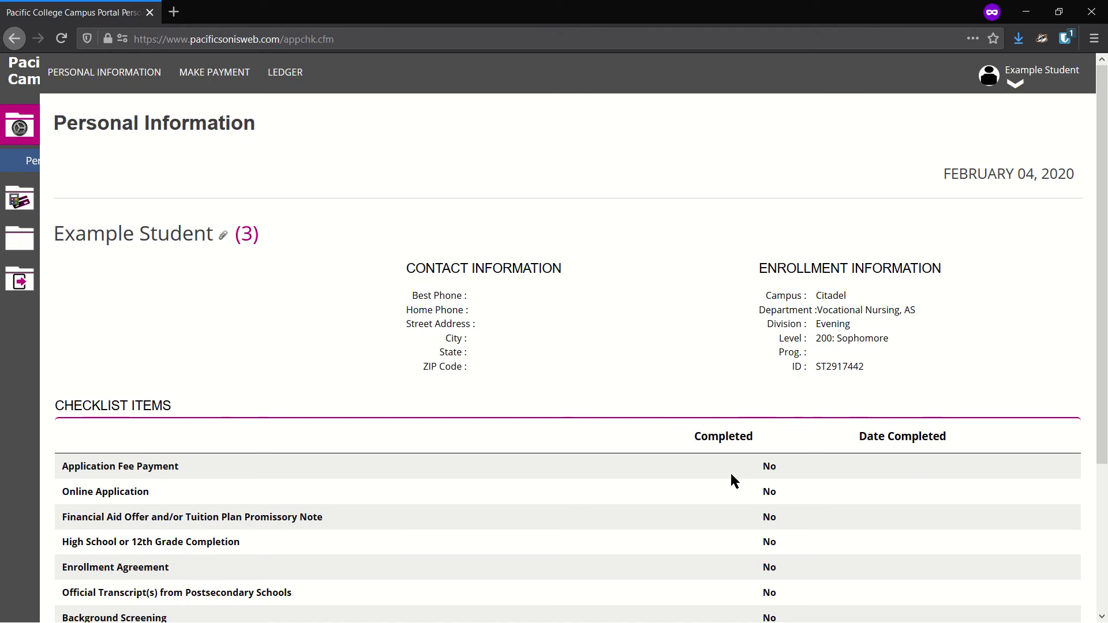
right_click(329, 323)
key(Escape)
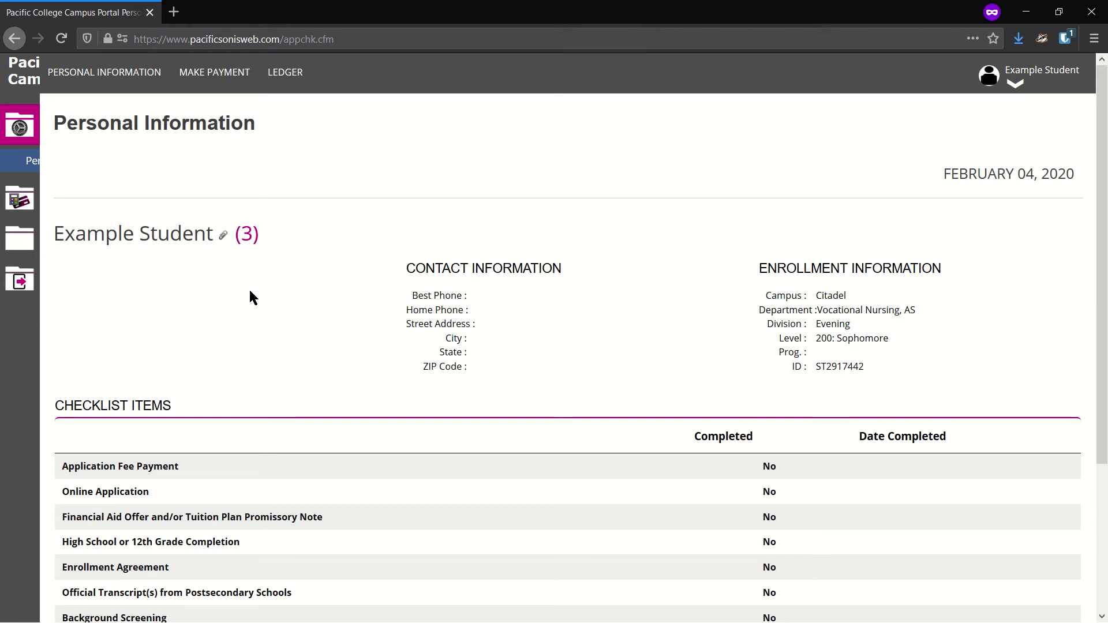
Open the student's (3) attachments window and widen it
click(253, 241)
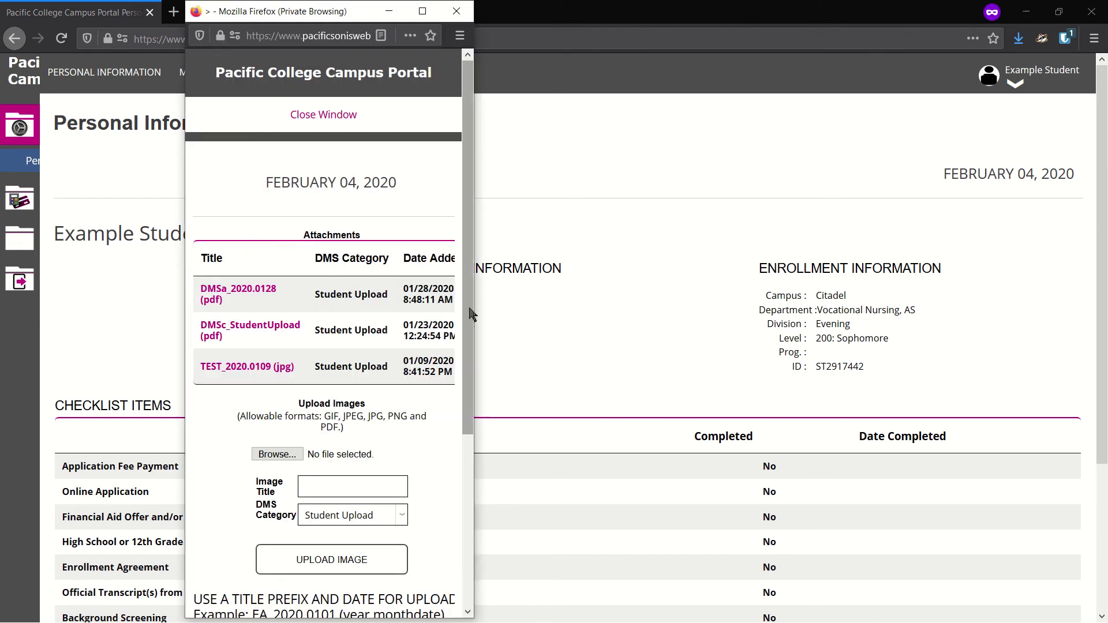
drag(473, 316, 524, 323)
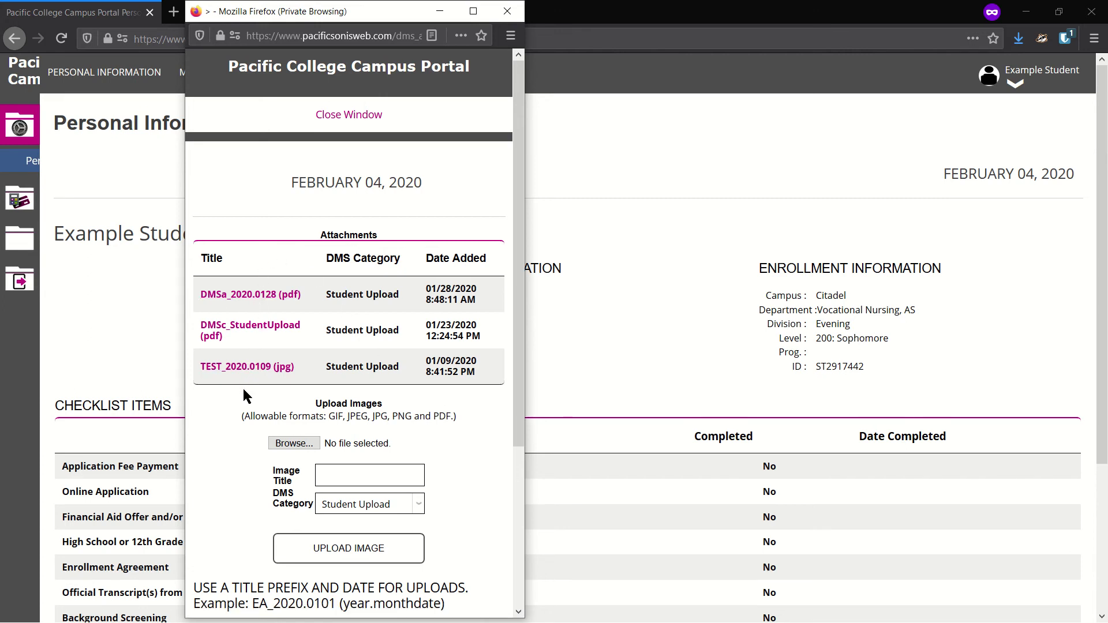
right_click(466, 410)
key(Escape)
View and download the DMSa_2020.0128 test-upload PDF, then close its viewer window
click(283, 296)
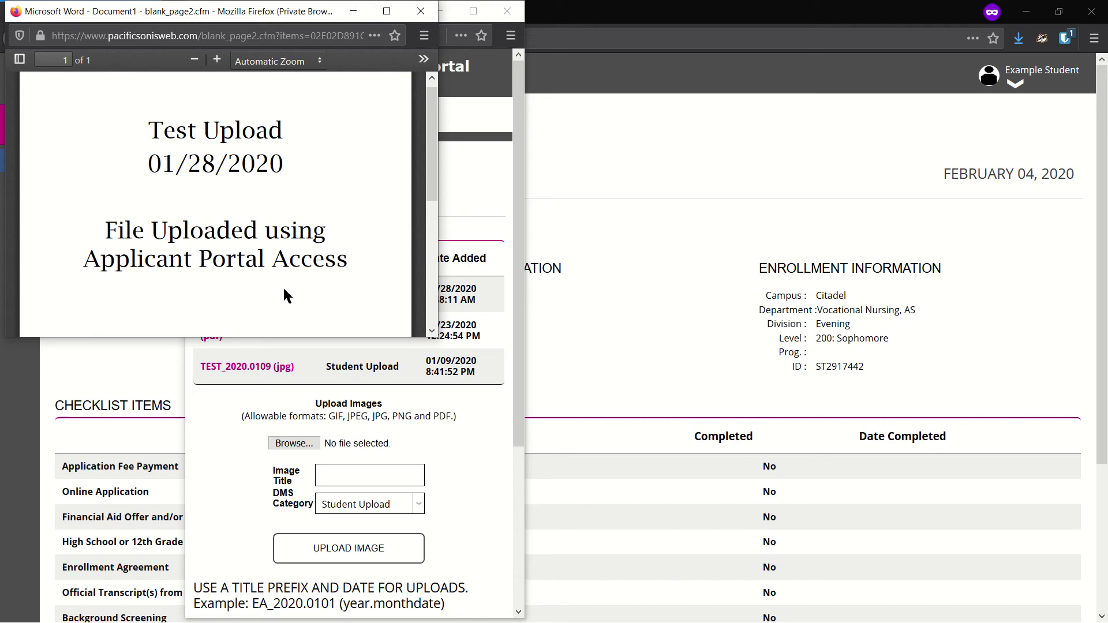
click(386, 11)
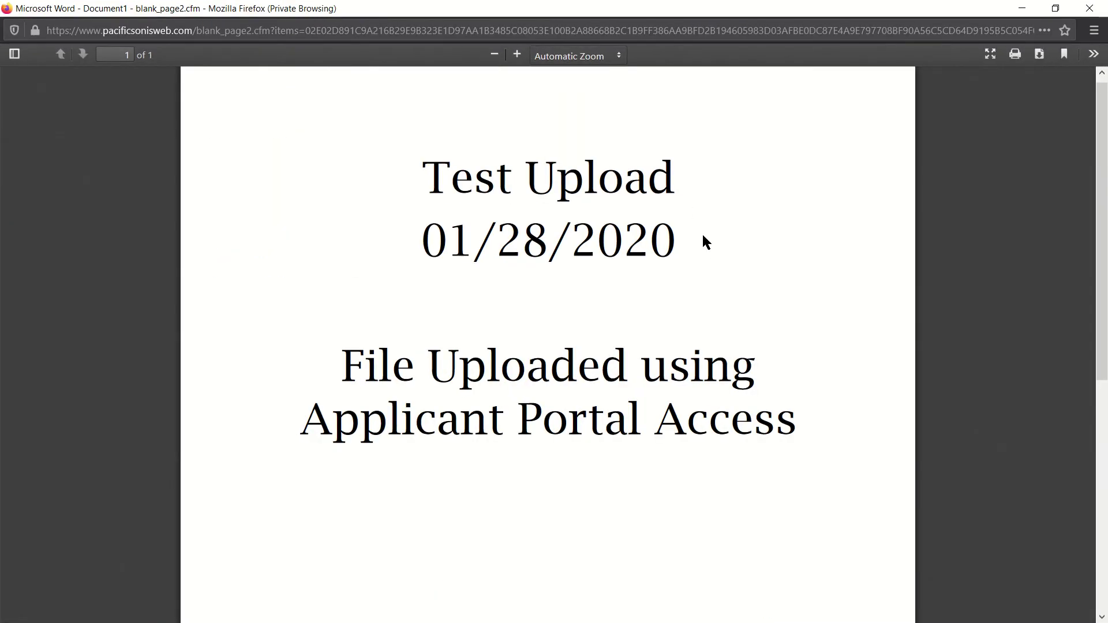
click(1042, 60)
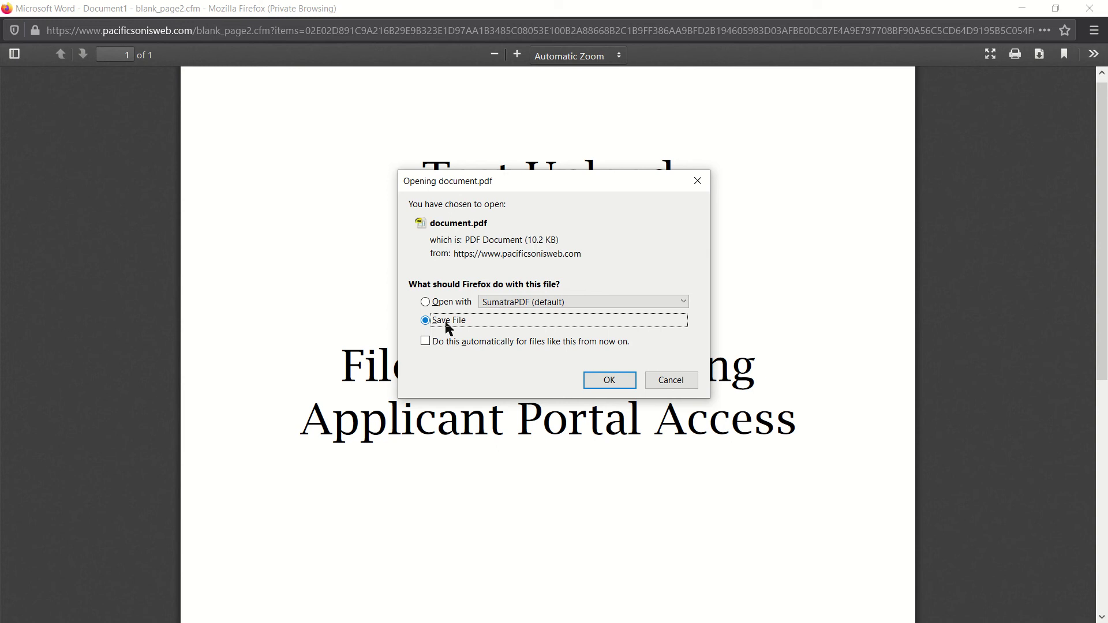
click(671, 380)
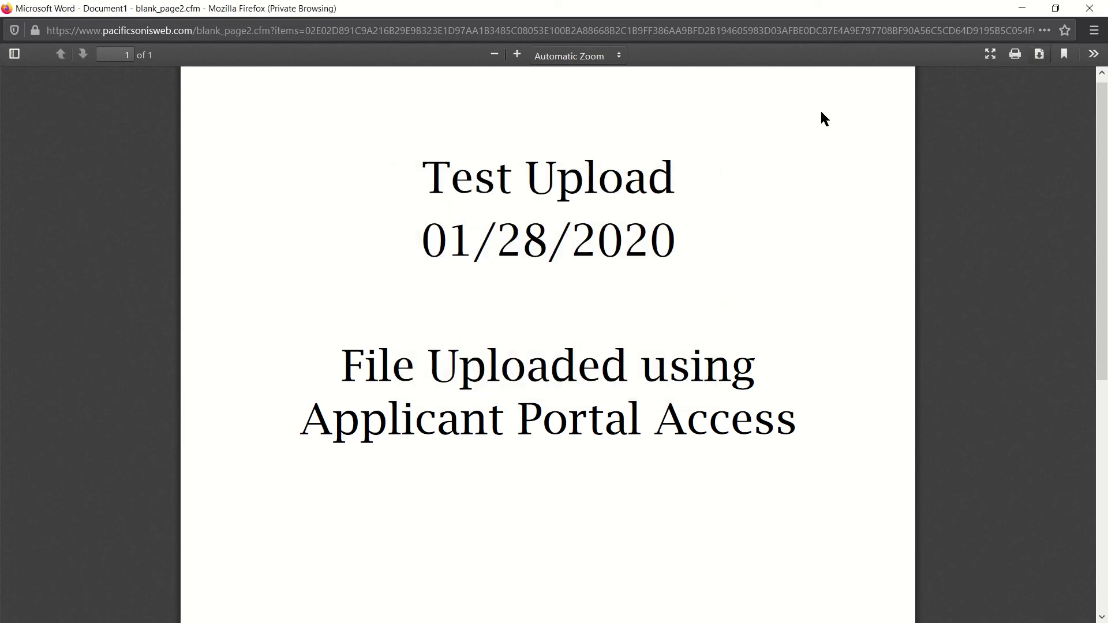
click(1090, 8)
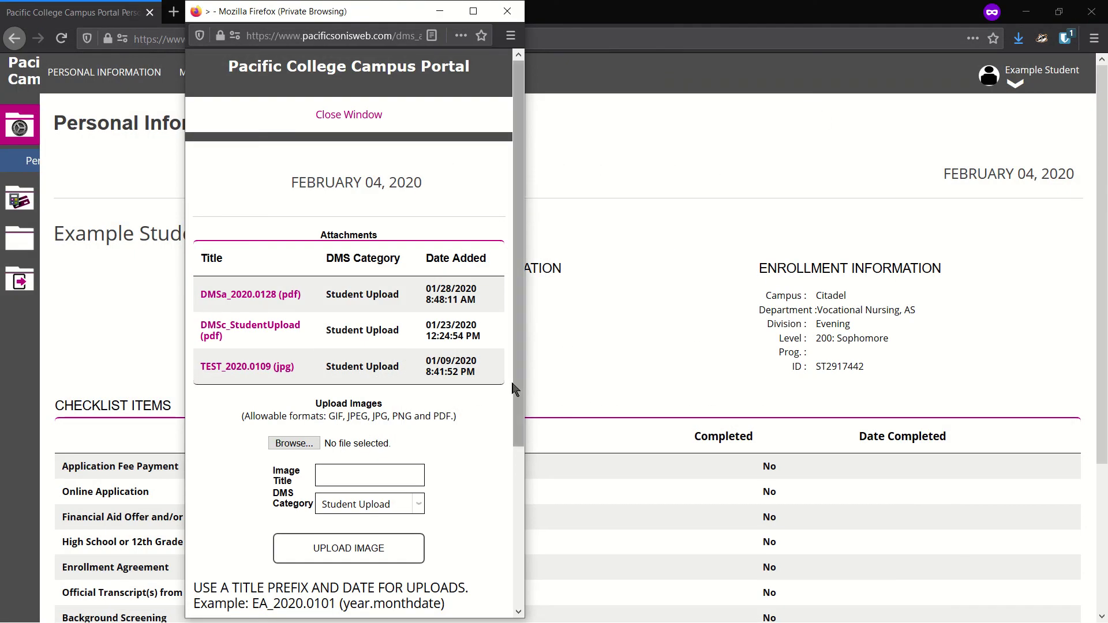
Reopen the attachments window and pick ForUpload.pdf from the Desktop as the upload file
click(507, 11)
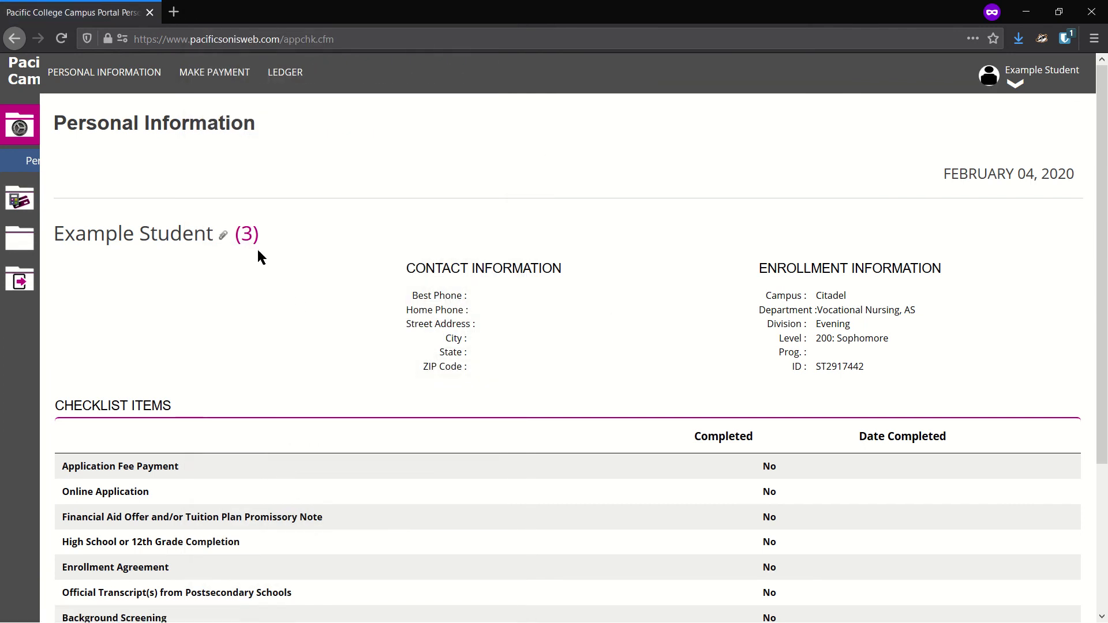
click(251, 237)
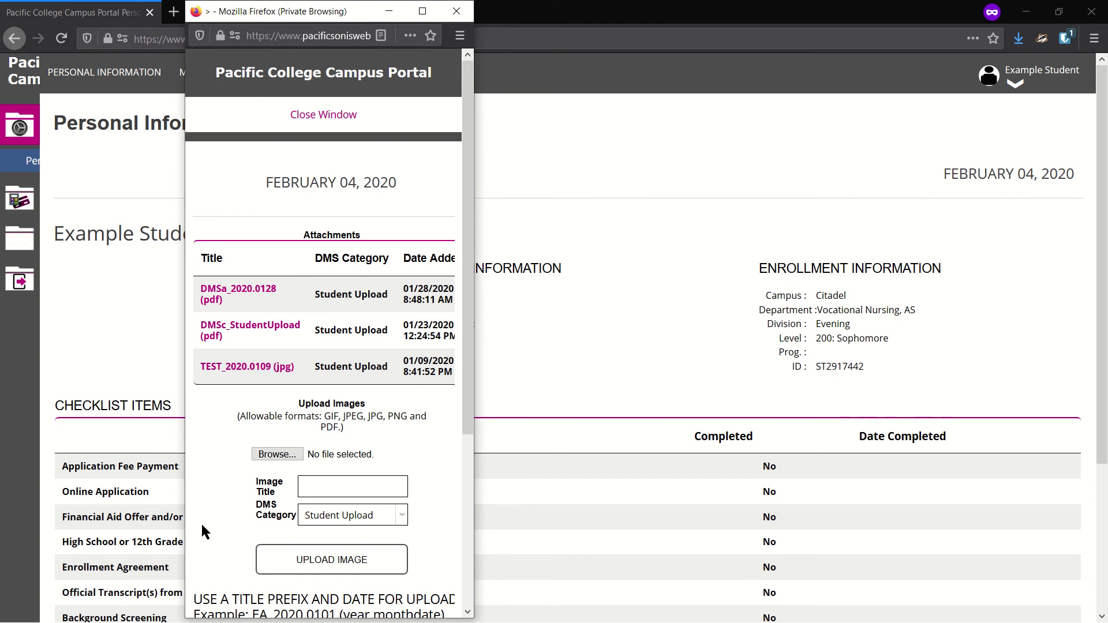
click(277, 455)
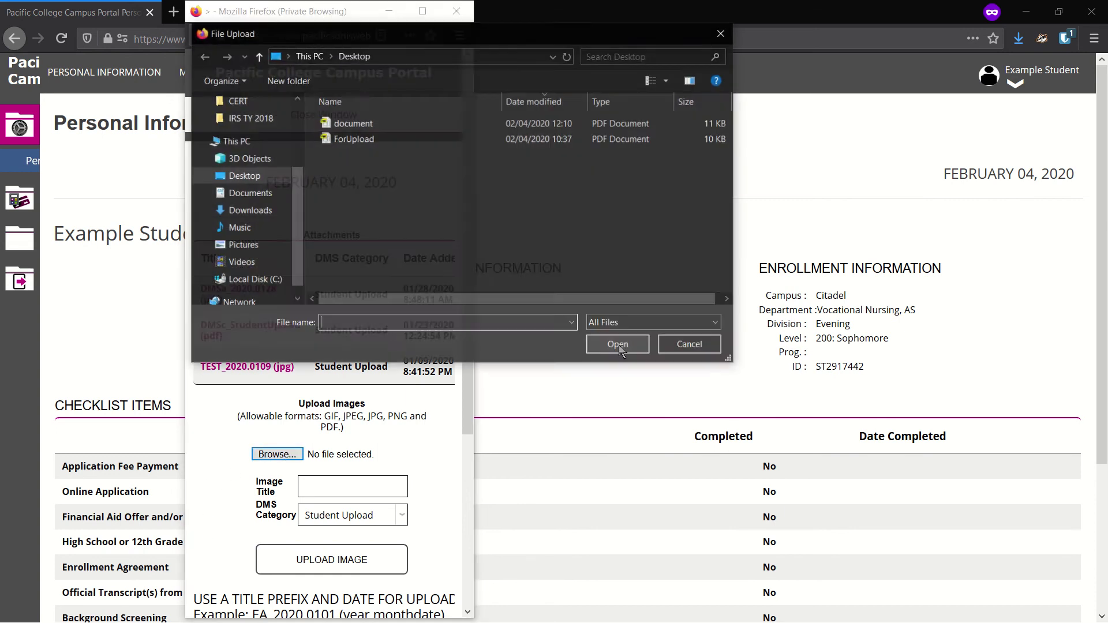
click(368, 140)
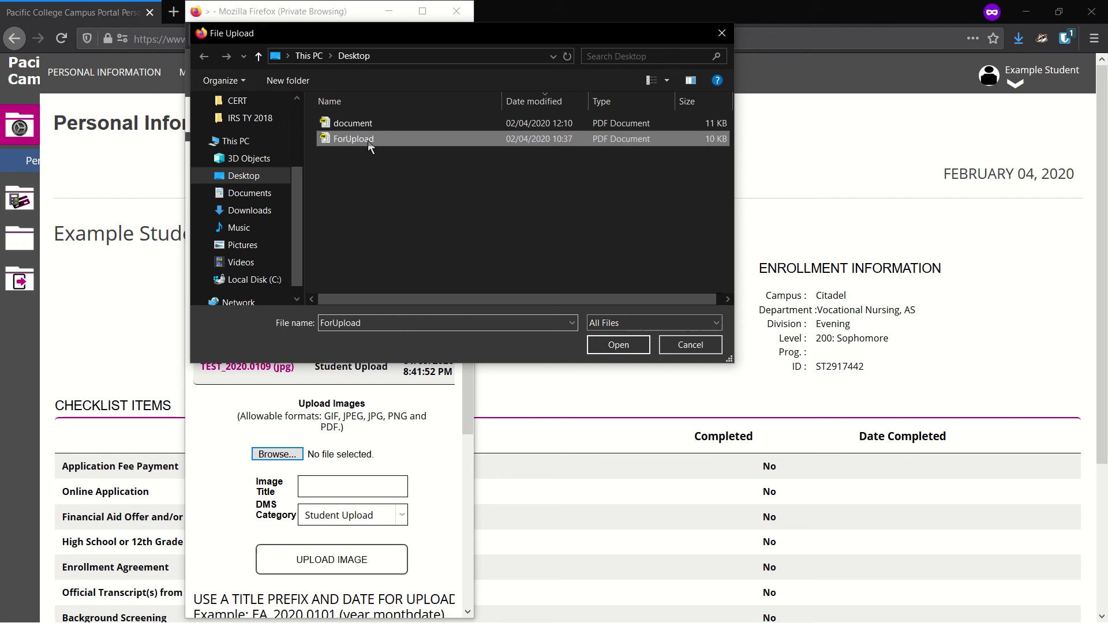
click(618, 345)
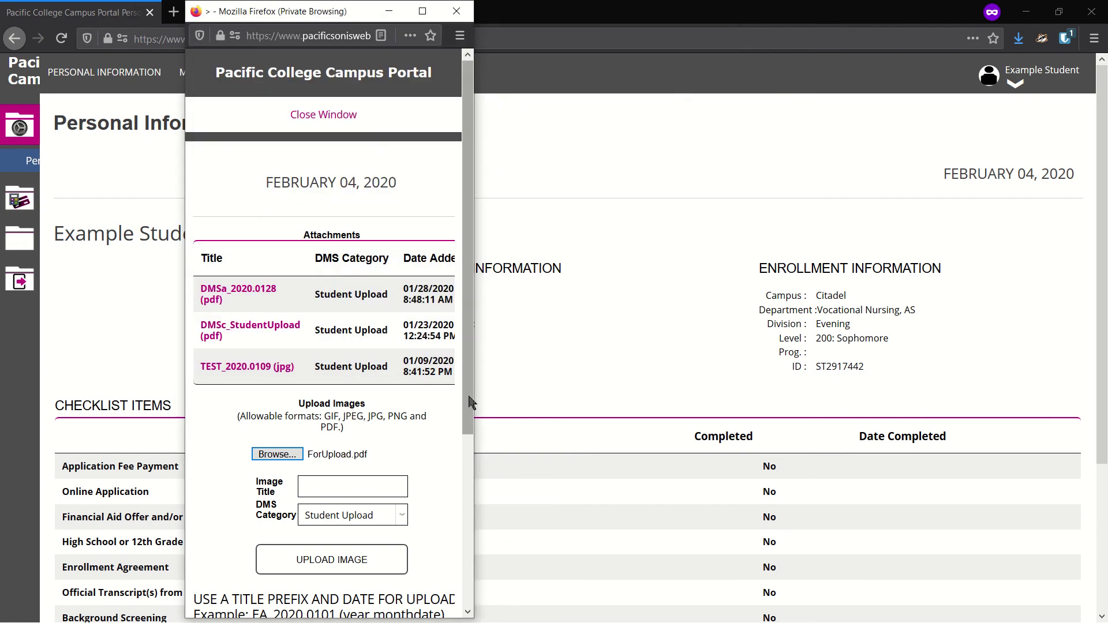
Title the attachment TEST_2020.0204 and upload it
drag(468, 398, 474, 537)
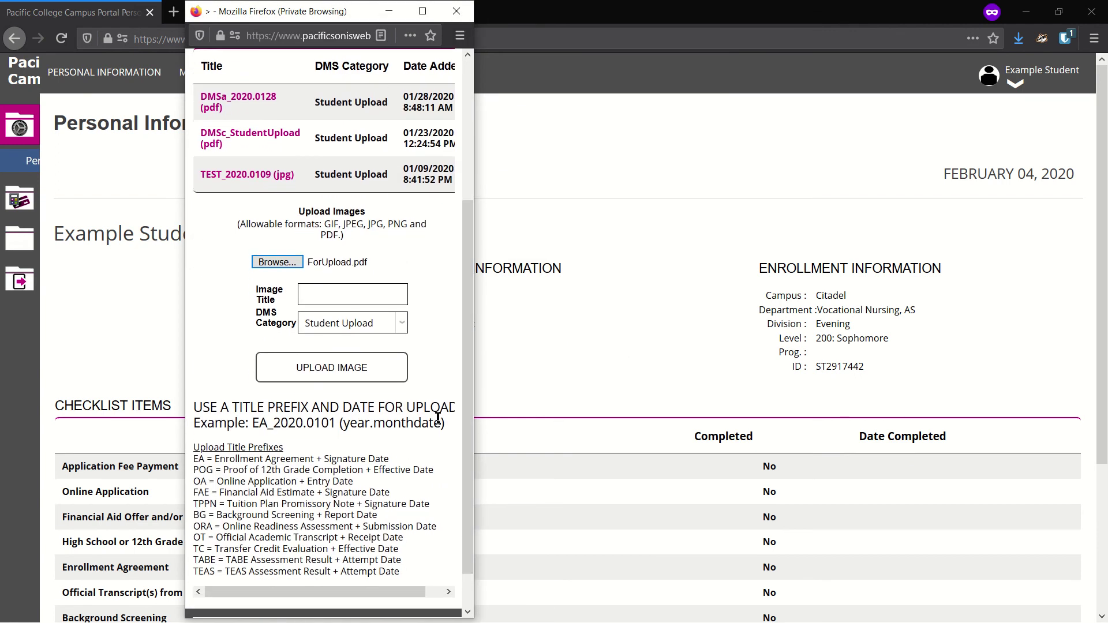
click(378, 295)
text(TEST_)
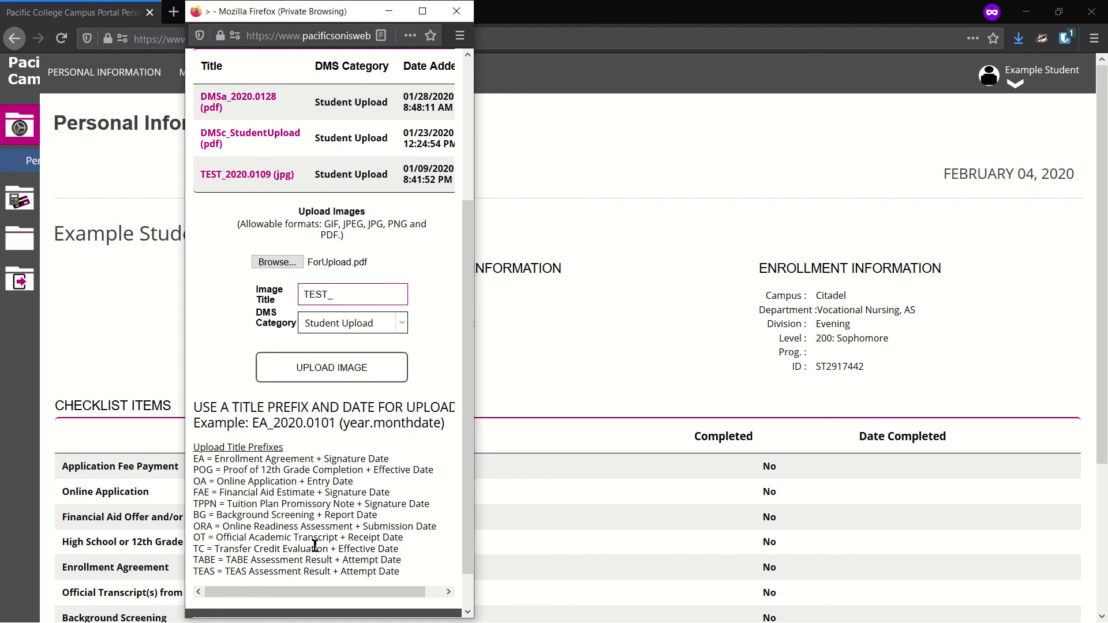
text(2021)
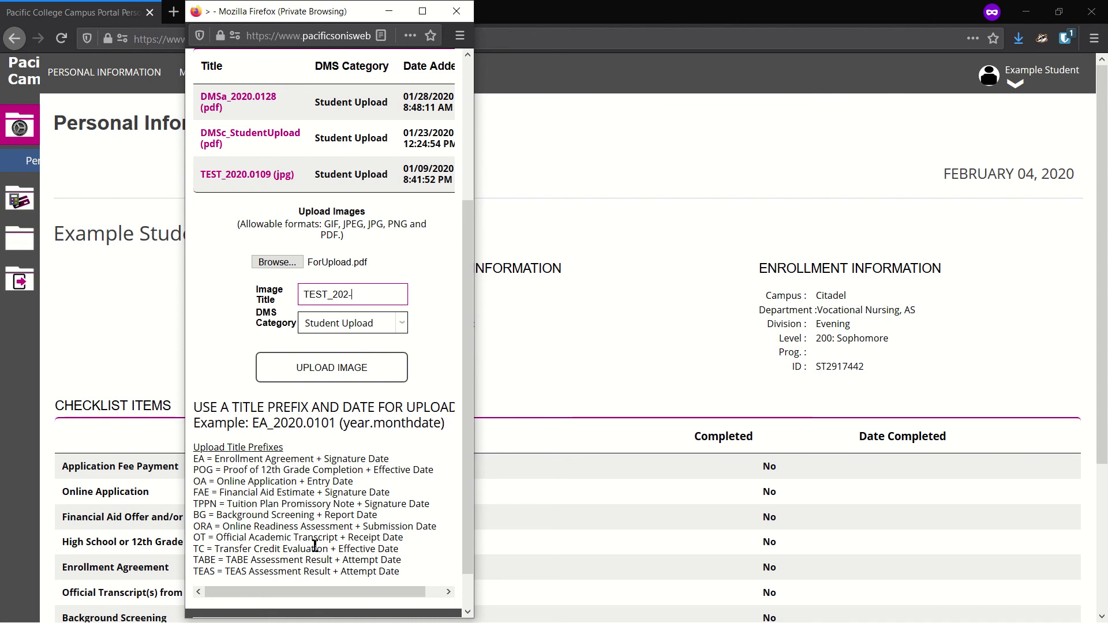
key(BackSpace)
text(0.0)
text(204)
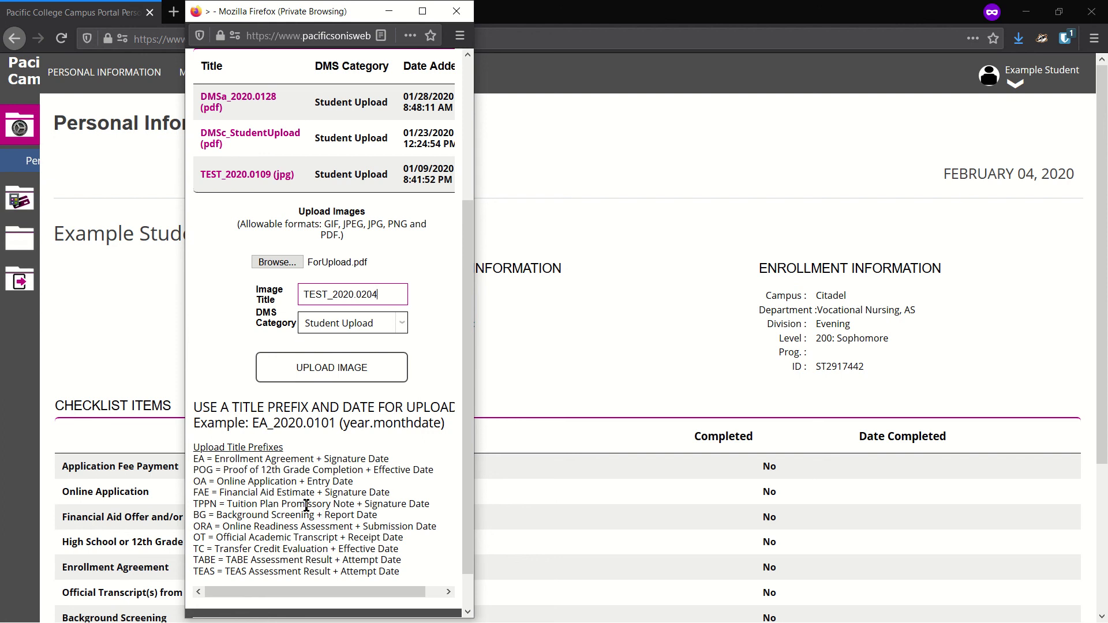
click(327, 374)
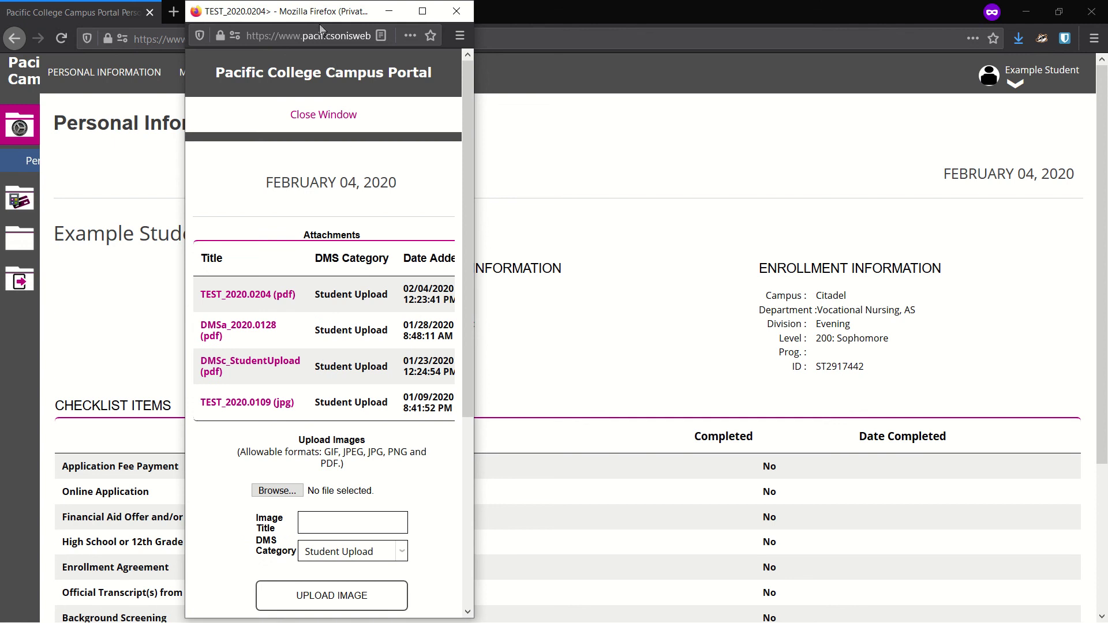
Move the attachments window aside and close it to reveal the (4) document count
drag(320, 23, 573, 27)
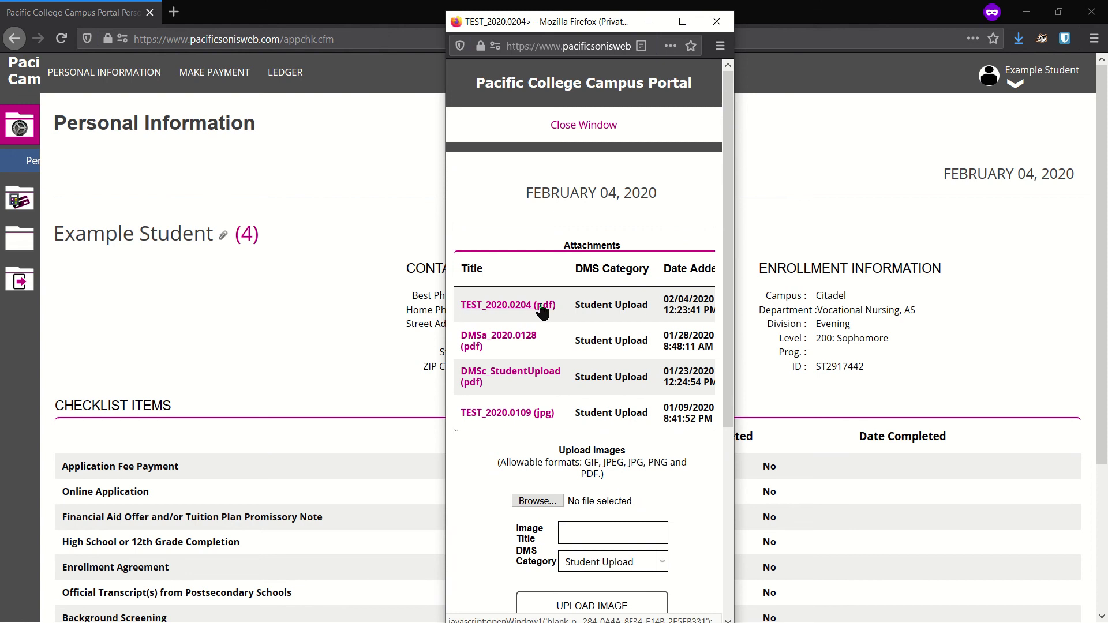
click(717, 21)
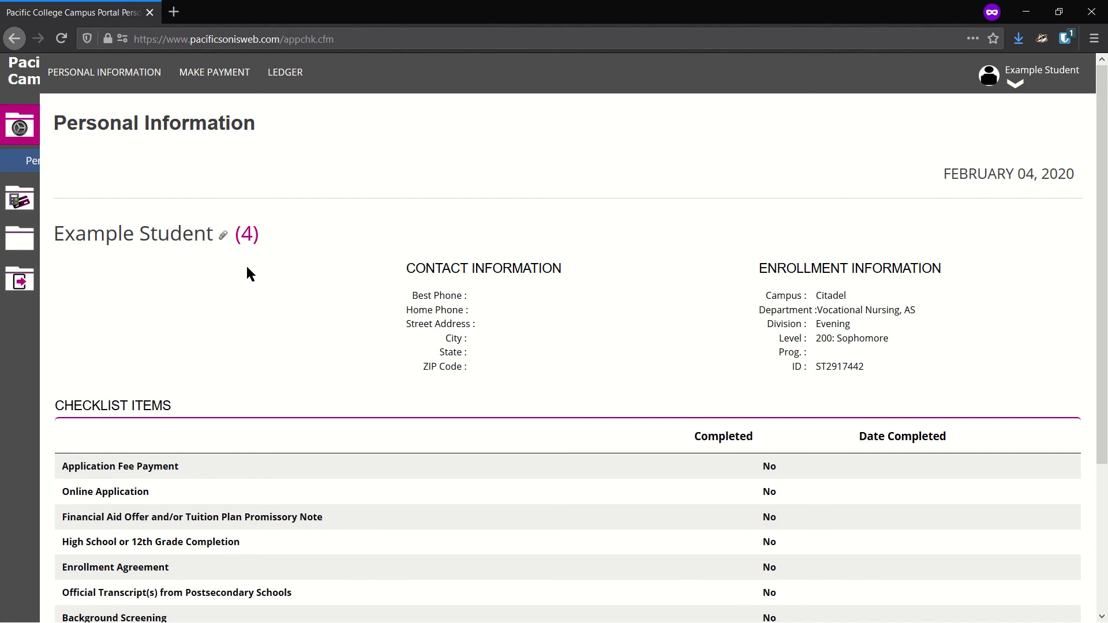
click(246, 236)
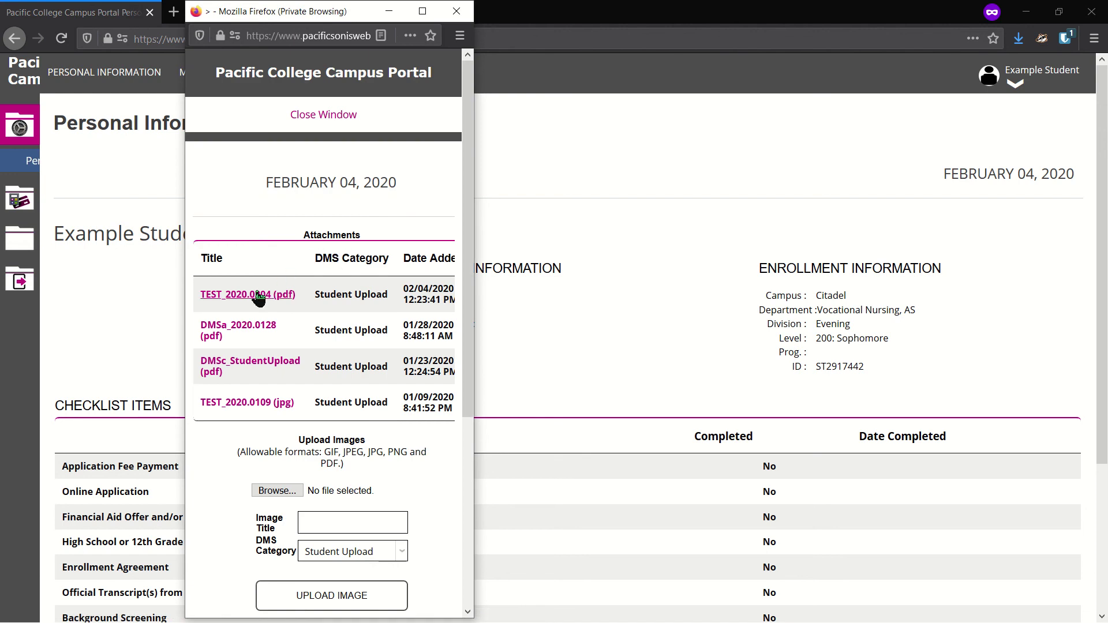
click(212, 297)
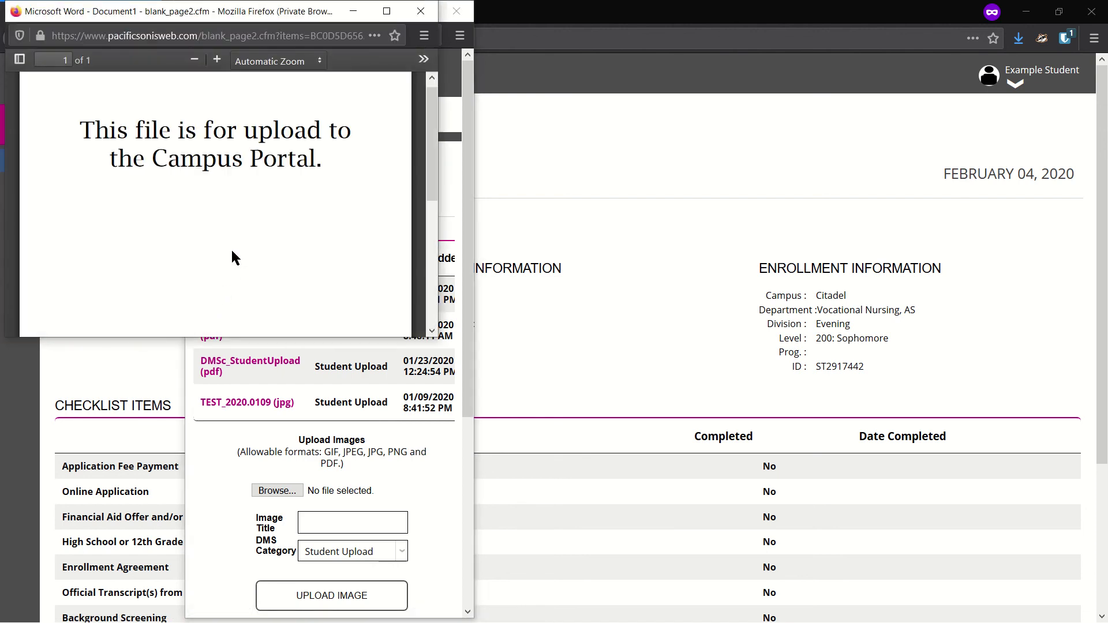
click(420, 11)
click(459, 19)
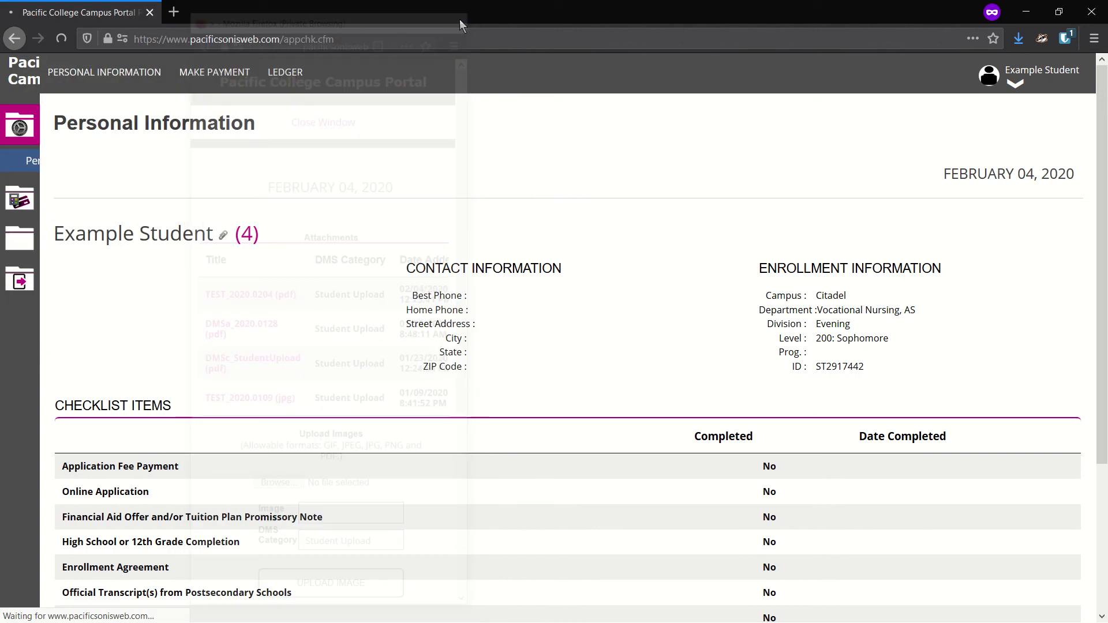